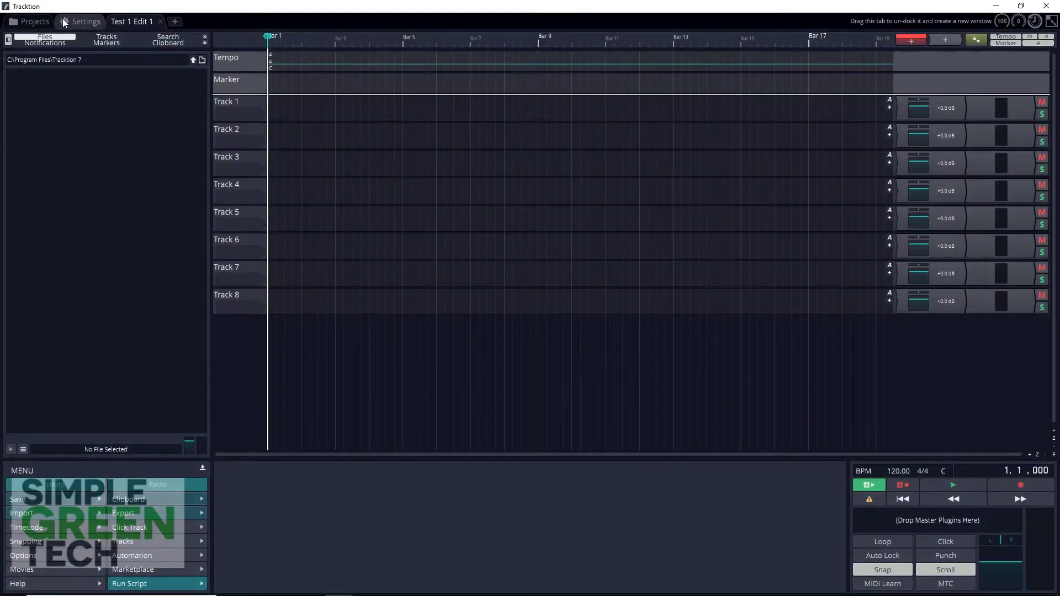
# In Audio Devices settings, set the driver type to ASIO with the BEHRINGER USB AUDIO interface.
pyautogui.click(80, 21)
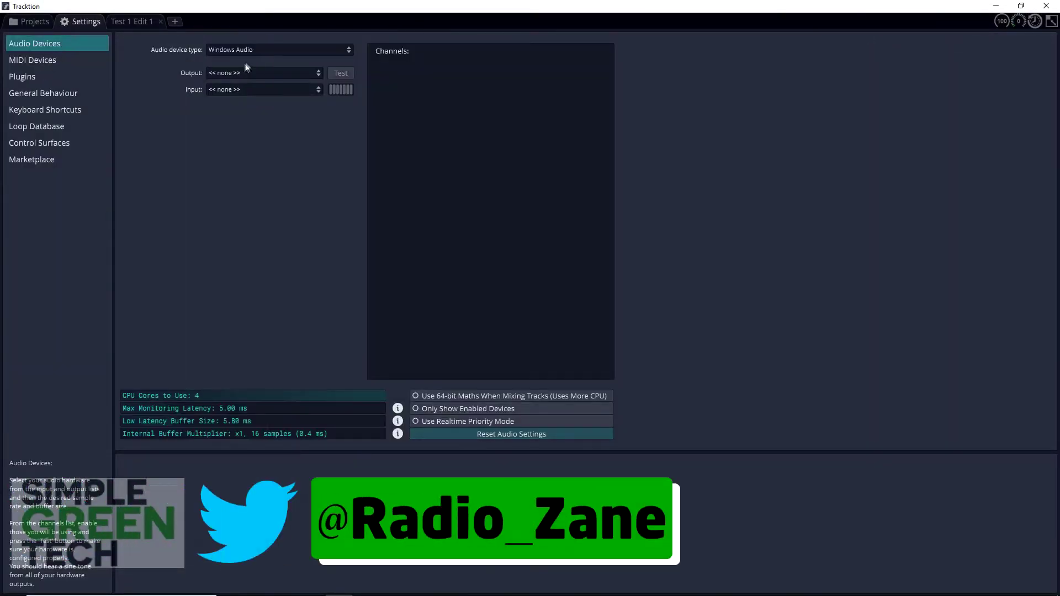
pyautogui.click(251, 50)
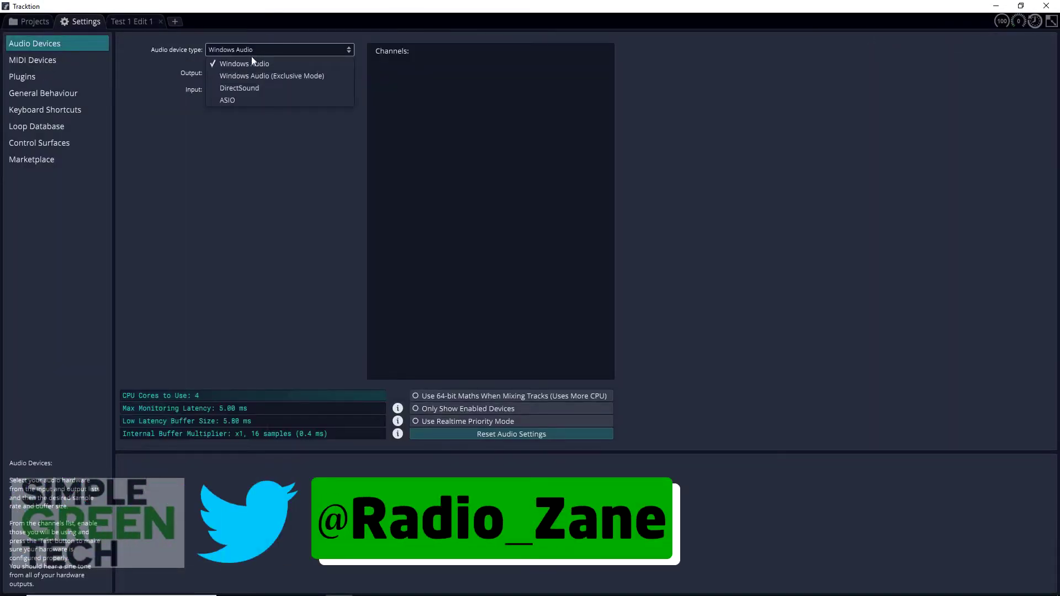
pyautogui.click(250, 59)
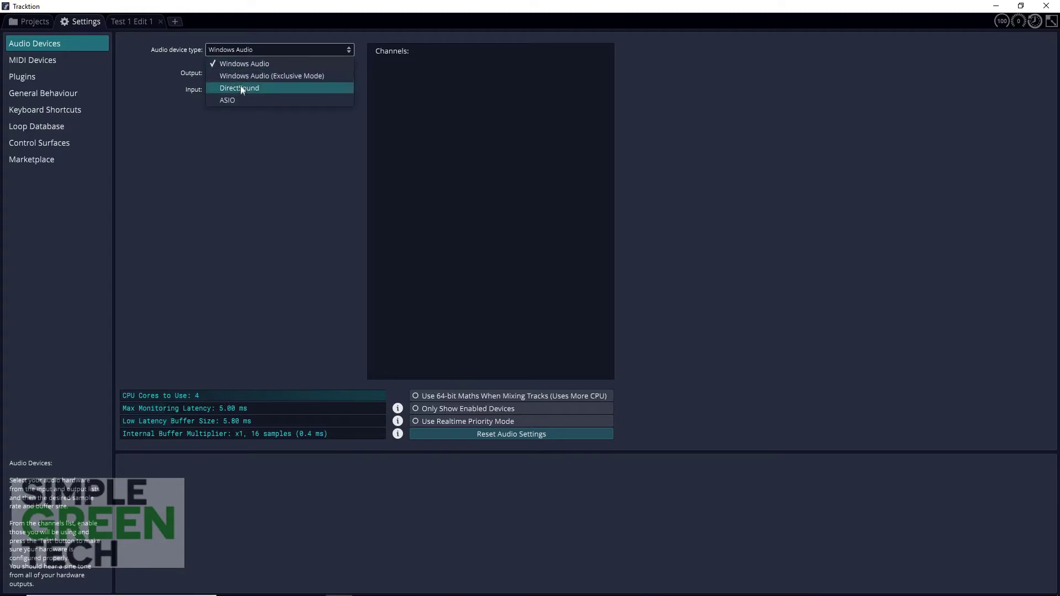
pyautogui.click(248, 62)
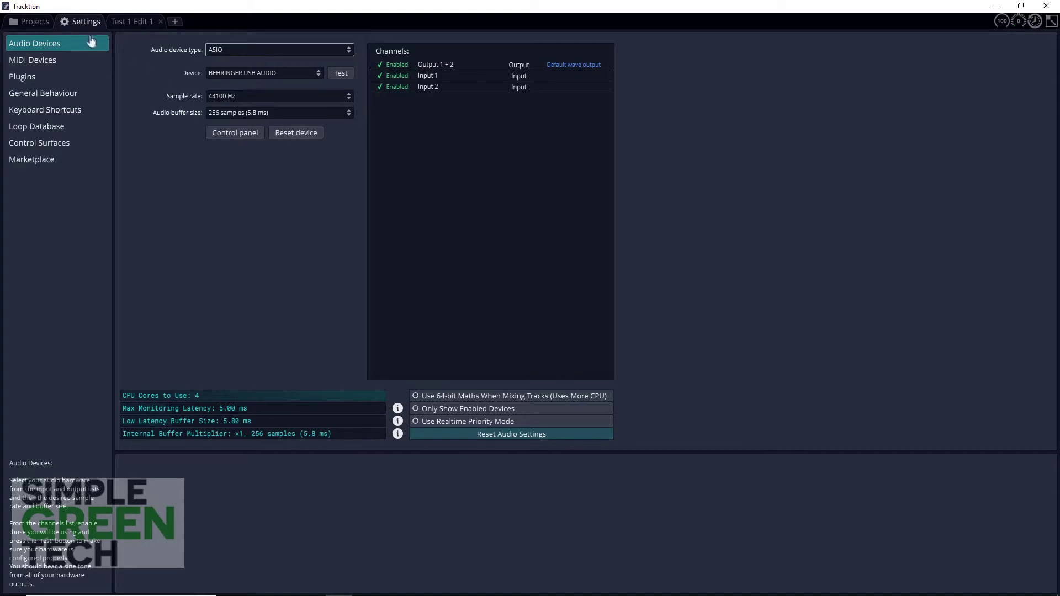
# Back in the edit, feed Input 1 into Track 1, arm it, and record a take.
pyautogui.click(127, 20)
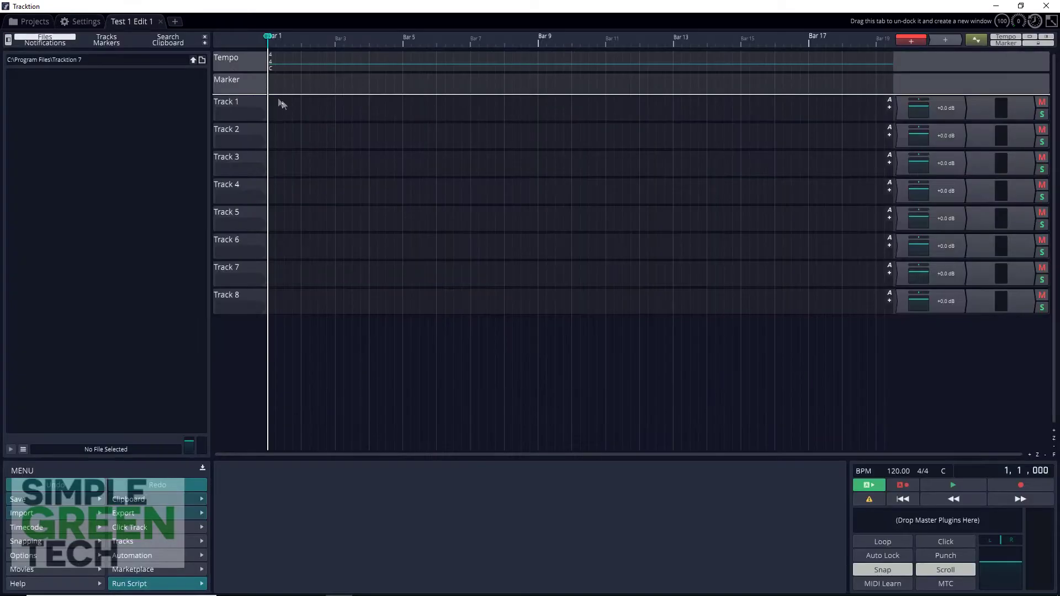
pyautogui.click(243, 110)
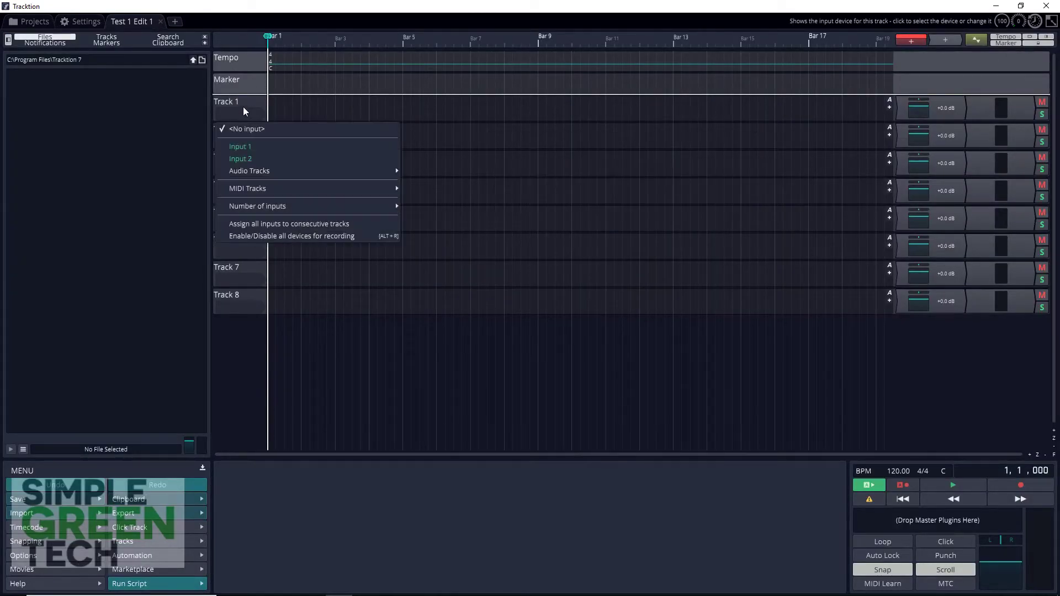
pyautogui.click(253, 146)
pyautogui.click(259, 113)
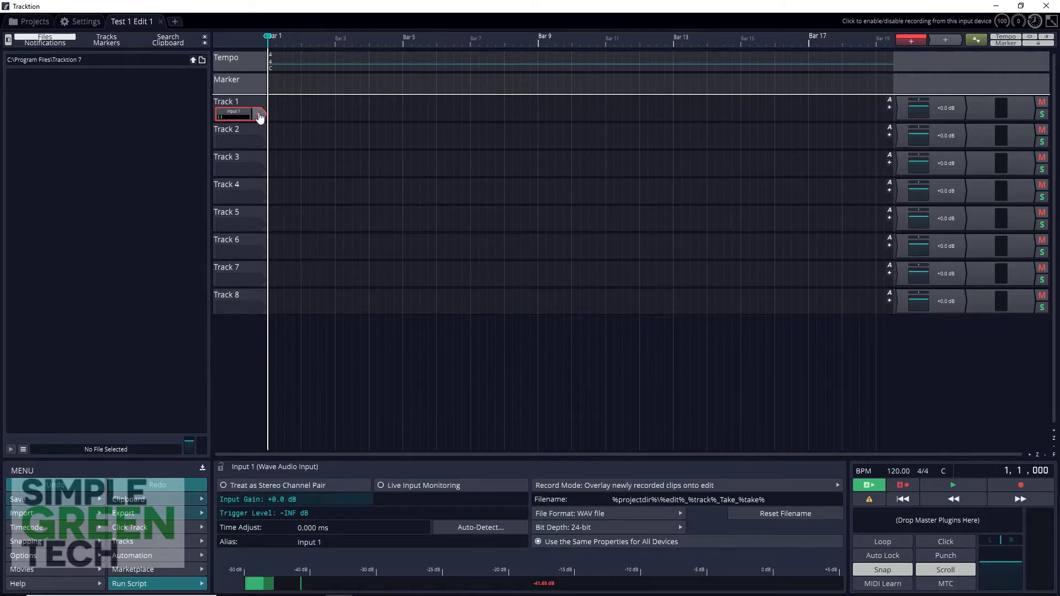
pyautogui.click(1018, 486)
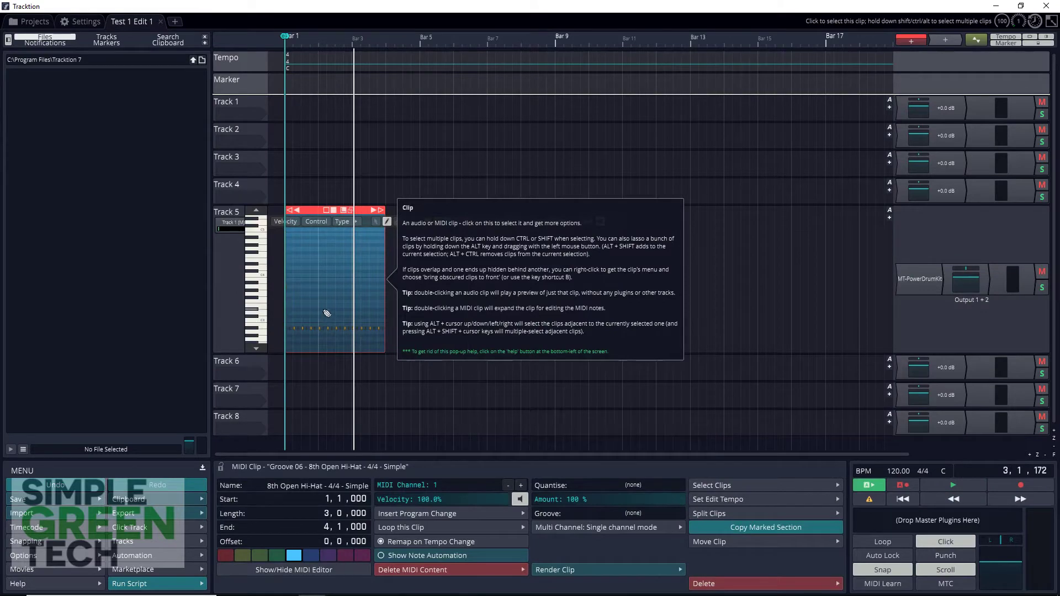
pyautogui.click(325, 303)
# Draw five extra drum notes, including a C#3 hit, into Track 5's groove clip.
pyautogui.click(361, 291)
pyautogui.click(317, 268)
pyautogui.click(300, 249)
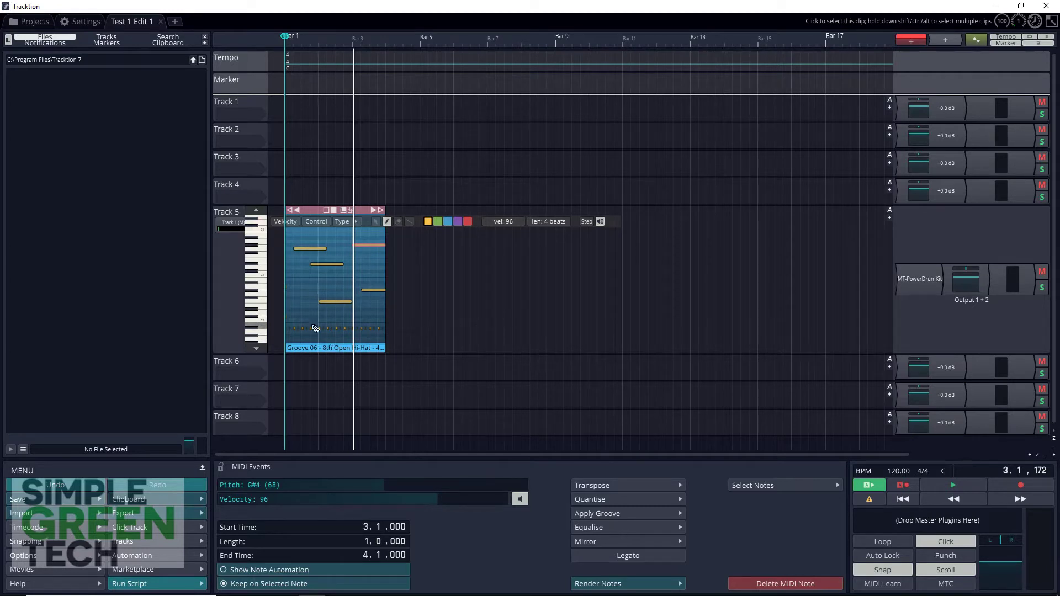
pyautogui.click(325, 316)
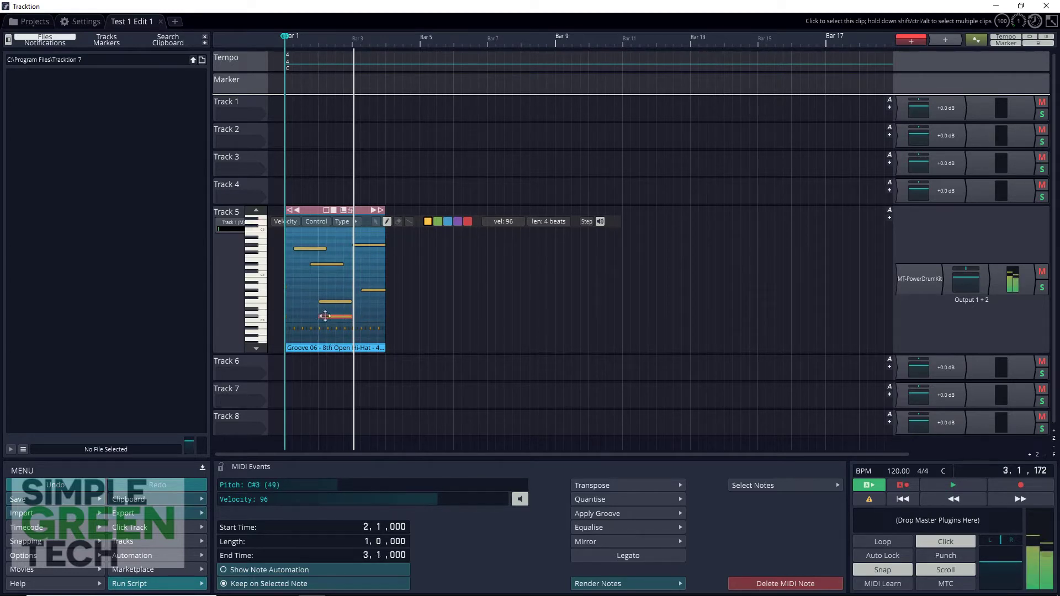
pyautogui.click(313, 317)
pyautogui.click(397, 359)
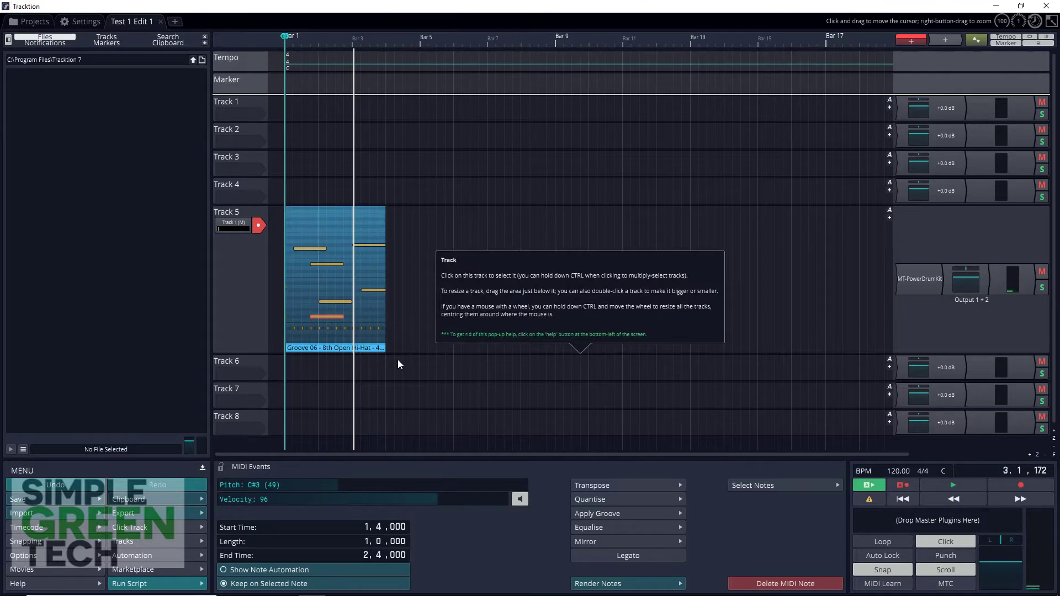
pyautogui.doubleClick(387, 280)
# Stretch the groove clip to 15 bars, add a late note, and move Track 1's recording to bar 1.
pyautogui.moveTo(384, 212); pyautogui.dragTo(791, 211)
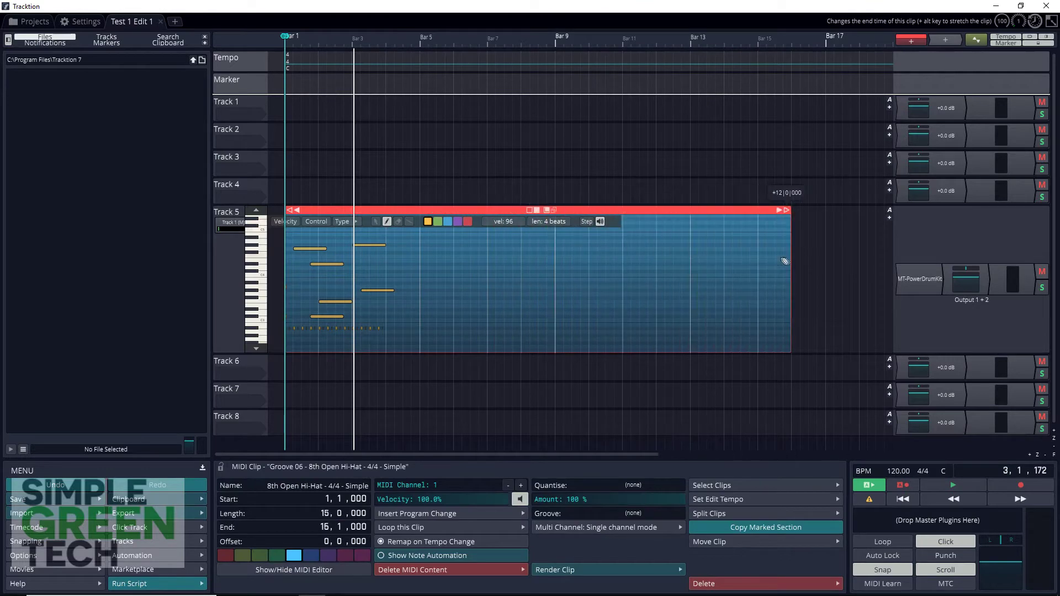
pyautogui.click(599, 295)
pyautogui.rightClick(618, 293)
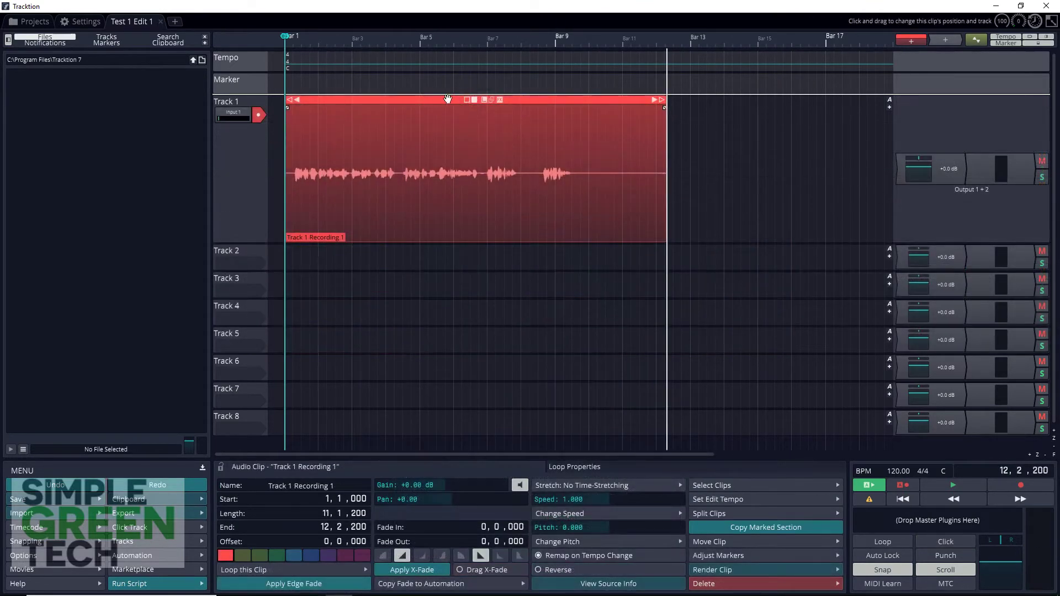
pyautogui.moveTo(451, 102); pyautogui.dragTo(562, 106)
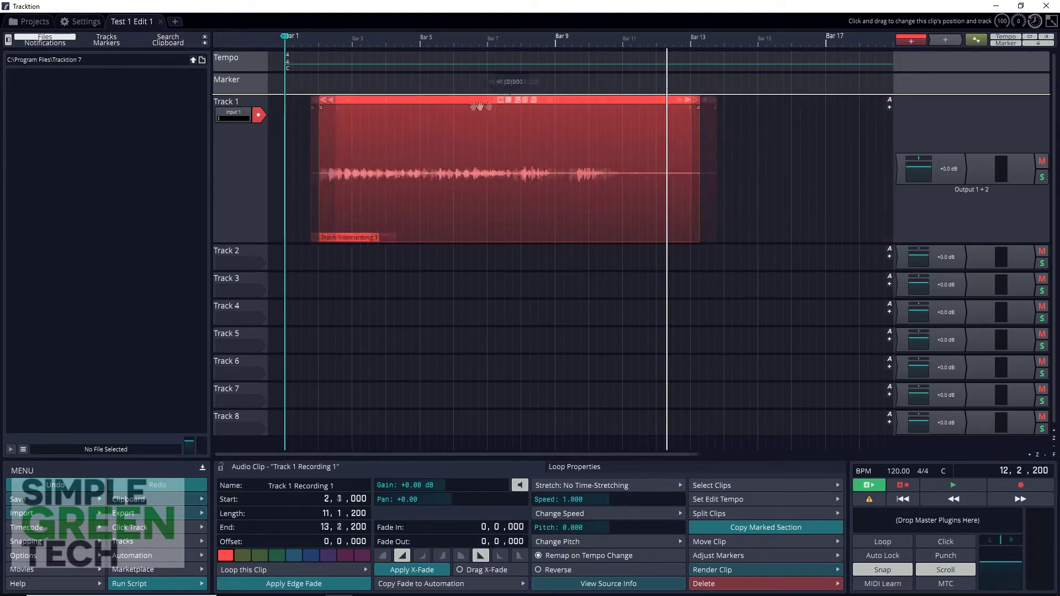
pyautogui.moveTo(561, 106); pyautogui.dragTo(353, 108)
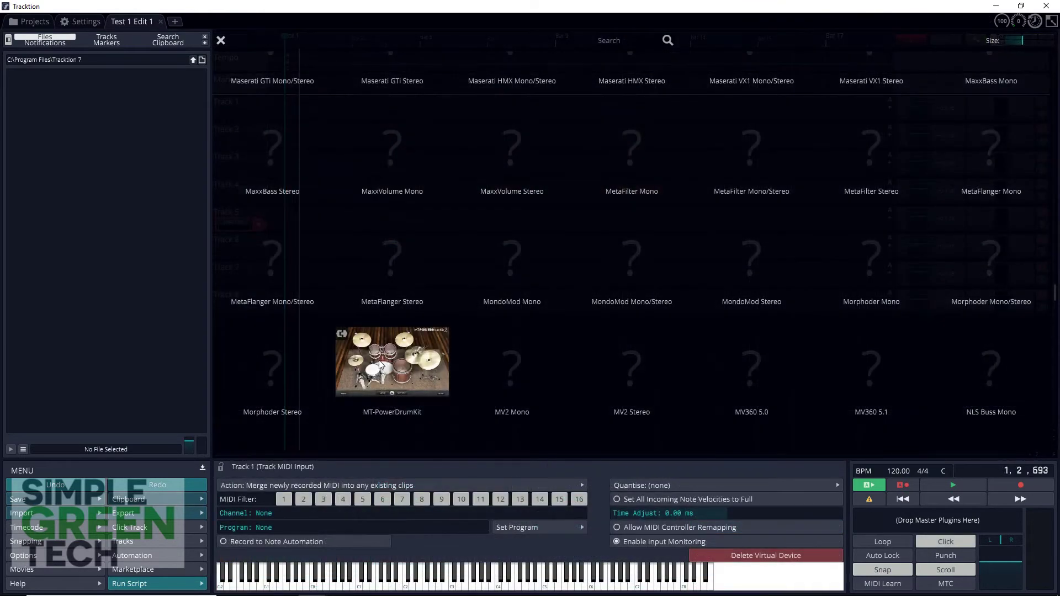
# Load MT-PowerDrumKit onto Track 5, skip its donation splash, and test a couple of drum hits.
pyautogui.moveTo(387, 355); pyautogui.dragTo(917, 216)
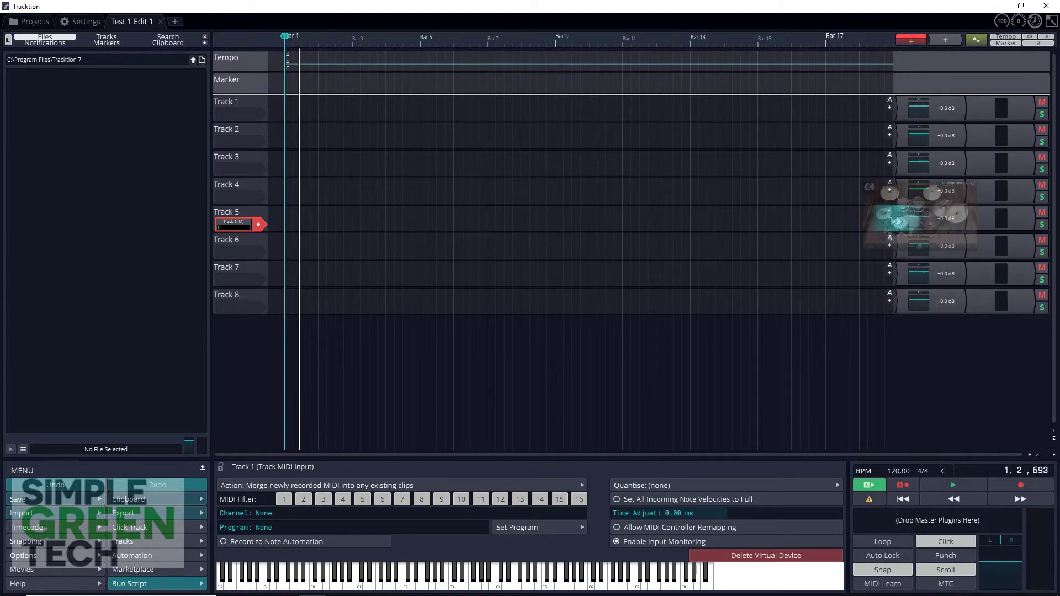
pyautogui.moveTo(897, 216); pyautogui.dragTo(897, 216)
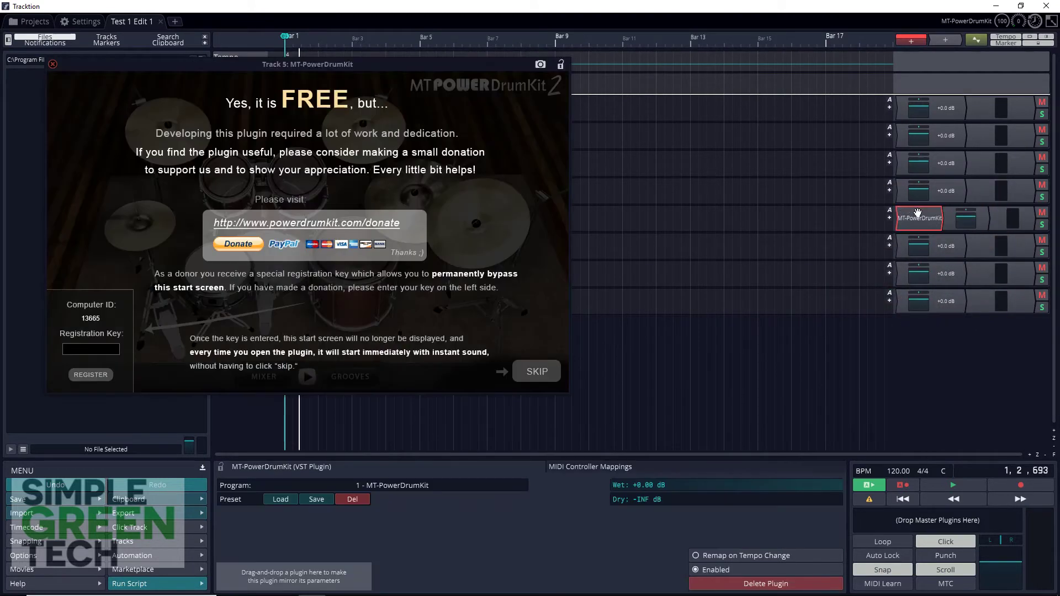
pyautogui.click(535, 374)
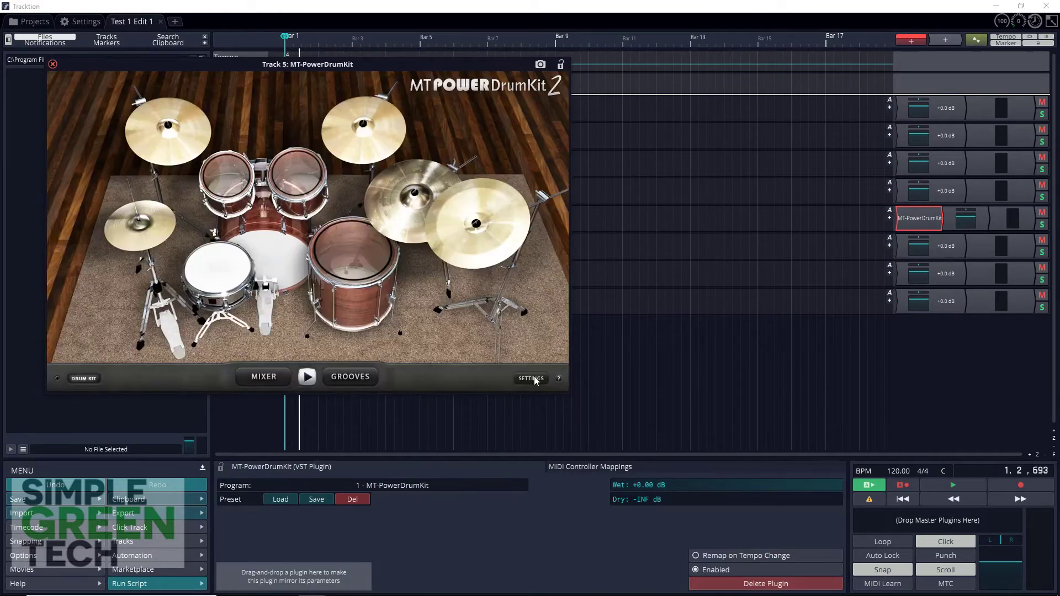
pyautogui.click(277, 266)
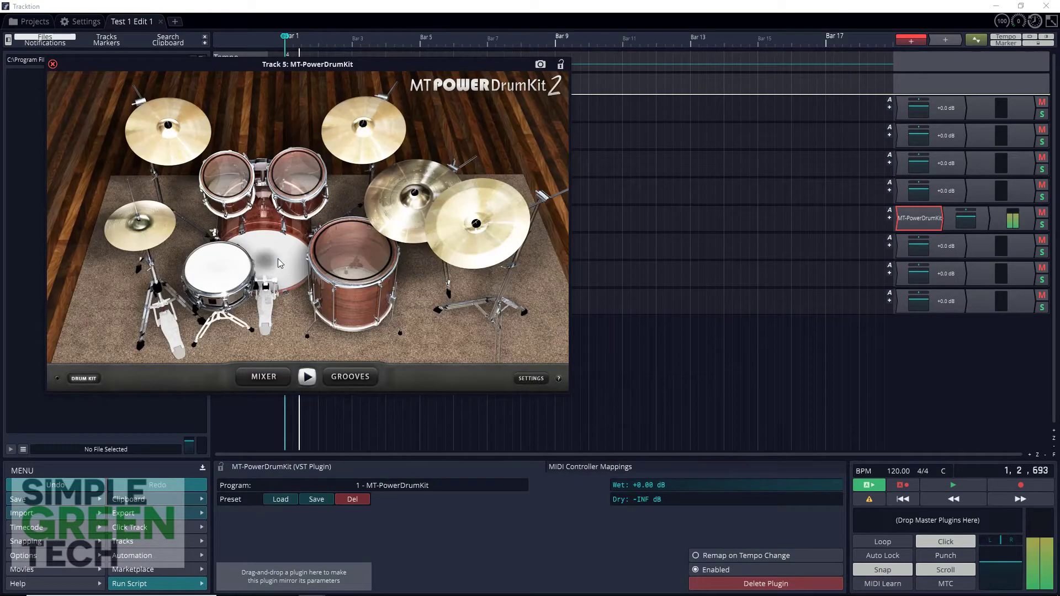
pyautogui.click(248, 269)
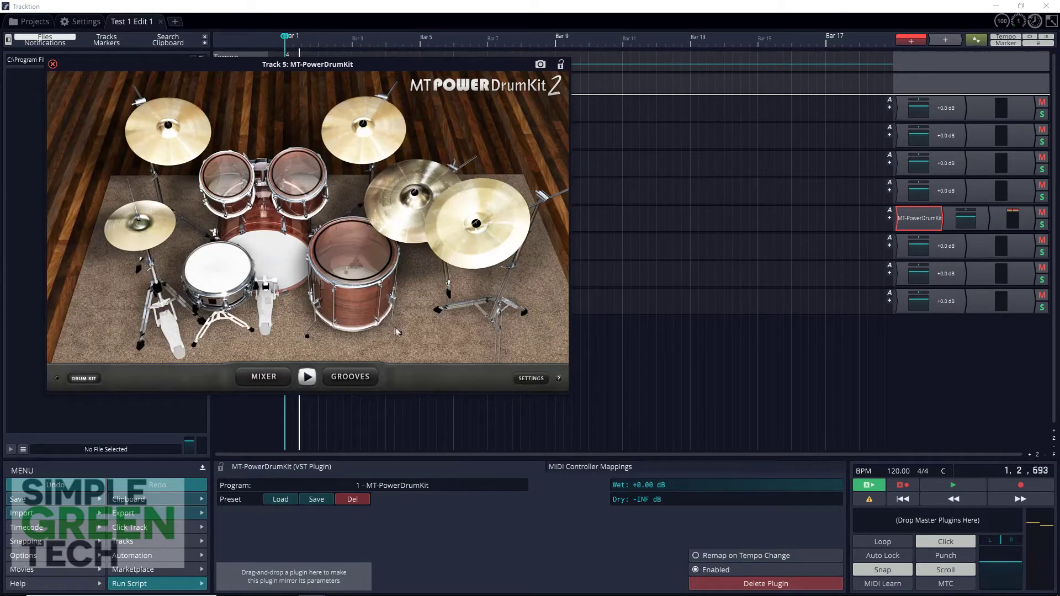
# Browse the kit's grooves library to 8th Open Hi-Hat Groove 03, then open the DRUMS folder.
pyautogui.click(349, 377)
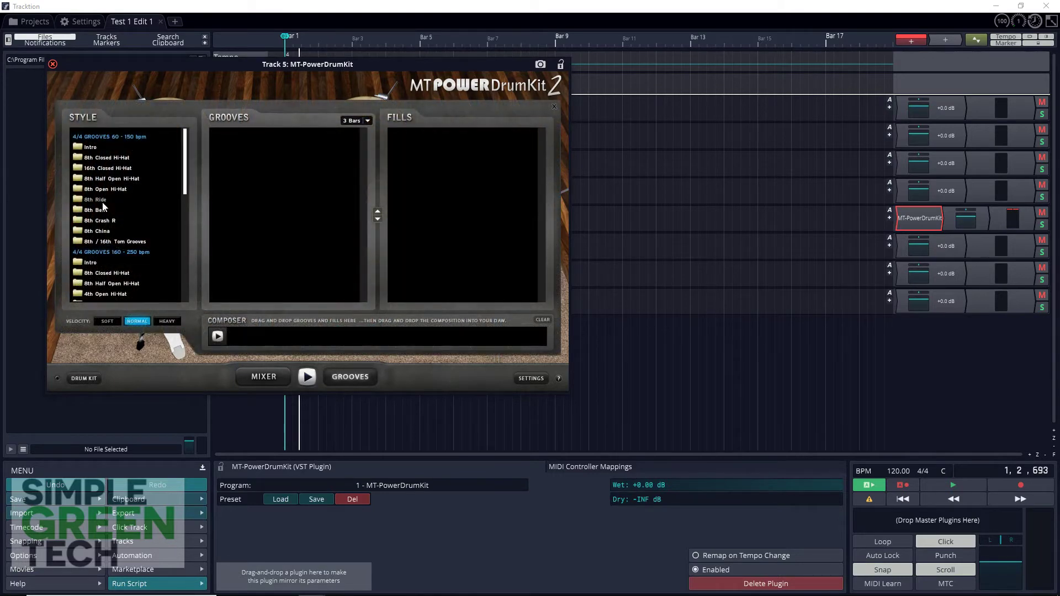
pyautogui.scroll(-3, 117, 222)
pyautogui.scroll(3, 117, 223)
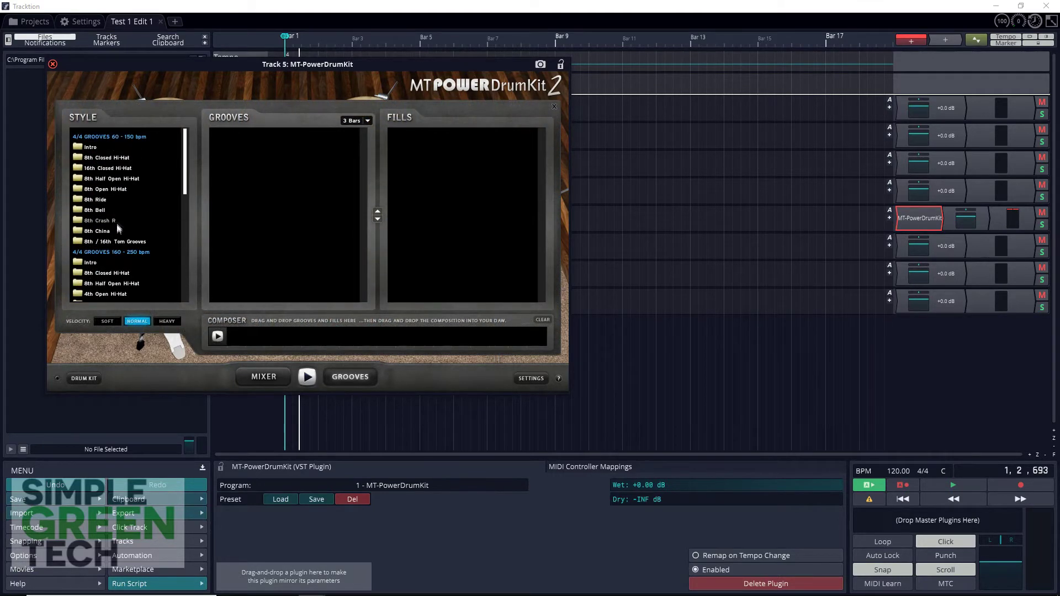
pyautogui.click(117, 191)
pyautogui.click(236, 159)
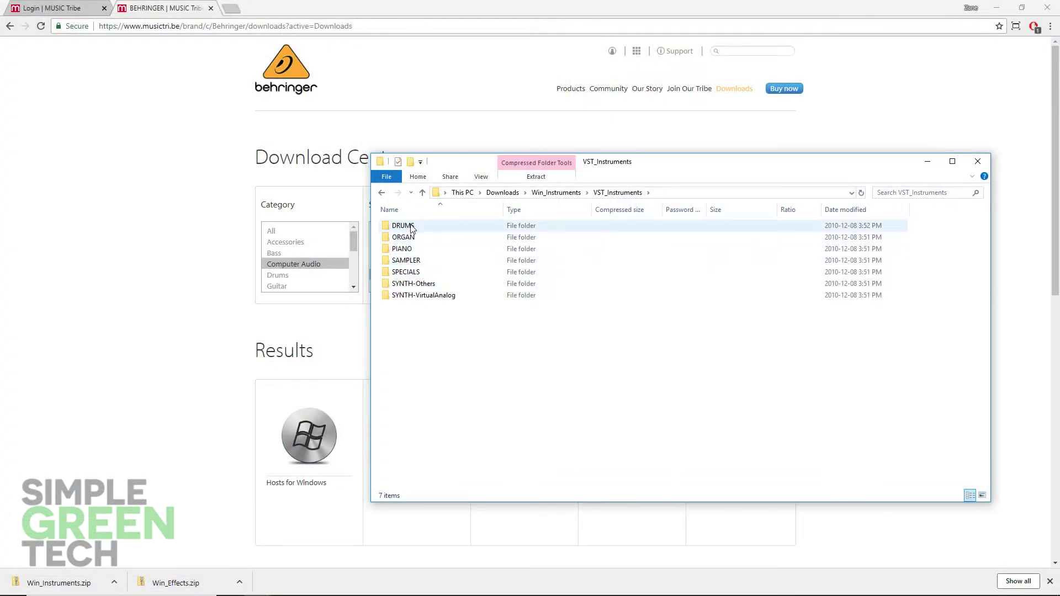
pyautogui.click(412, 228)
pyautogui.doubleClick(412, 229)
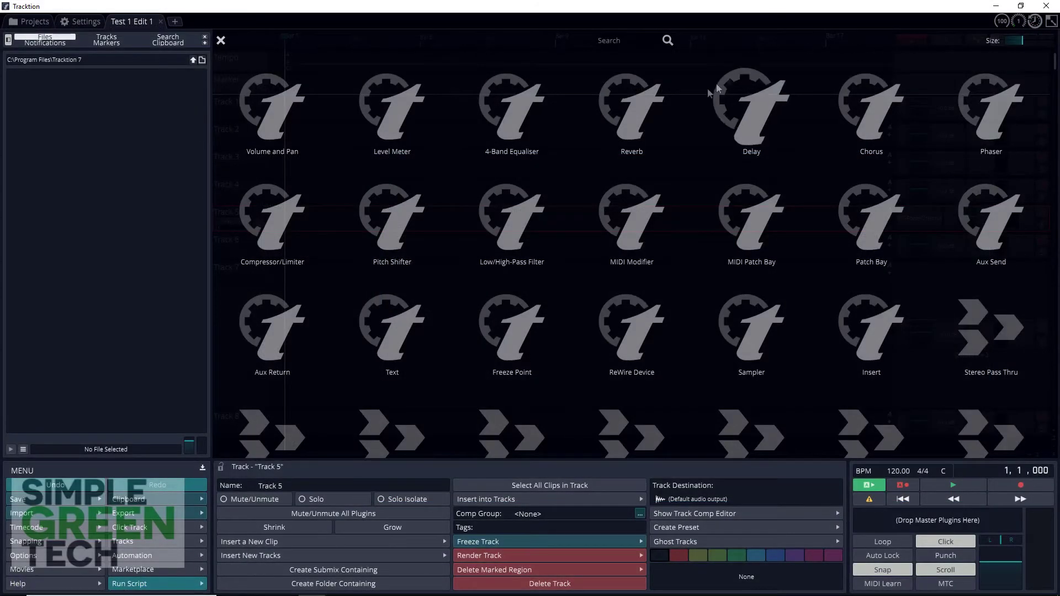
# Add Reverb to Track 1 and try its presets, such as Light Reverb and Plate.
pyautogui.moveTo(654, 107)
pyautogui.mouseDown()
pyautogui.moveTo(931, 121)
pyautogui.moveTo(941, 104)
pyautogui.mouseUp()
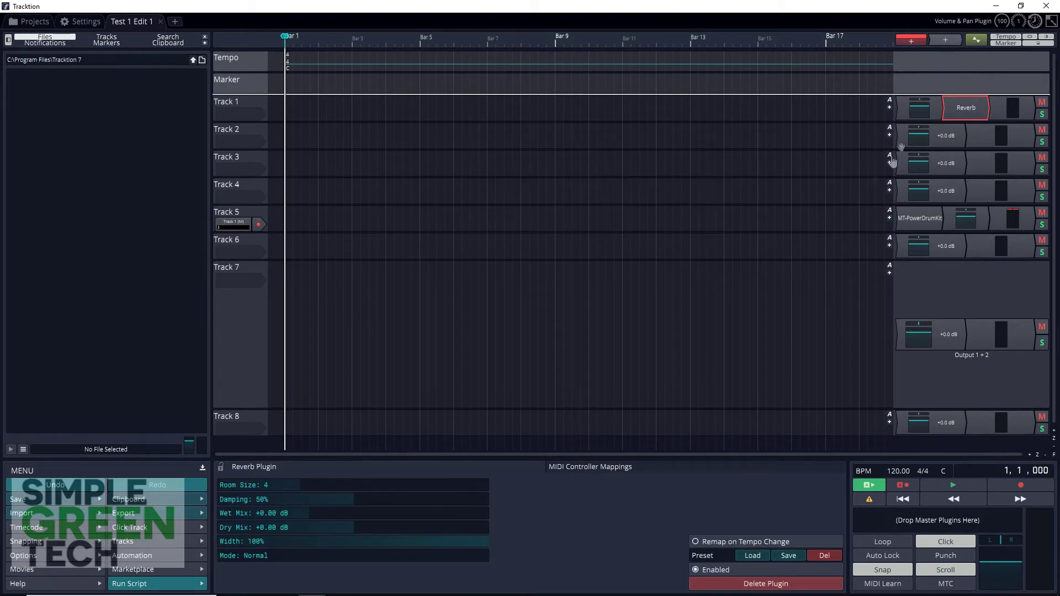
pyautogui.click(755, 560)
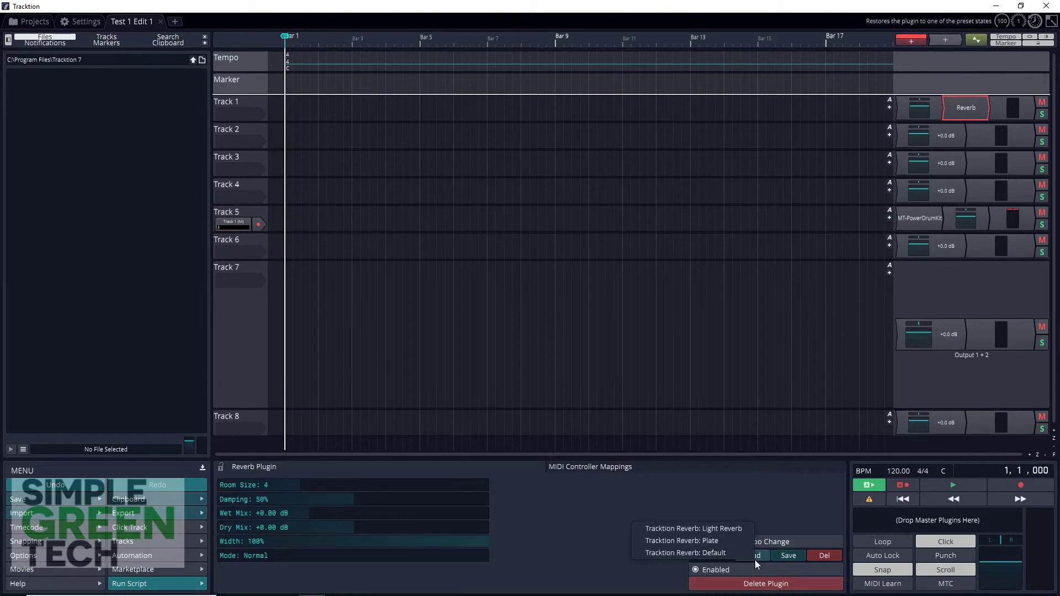
pyautogui.press('Escape')
pyautogui.click(753, 555)
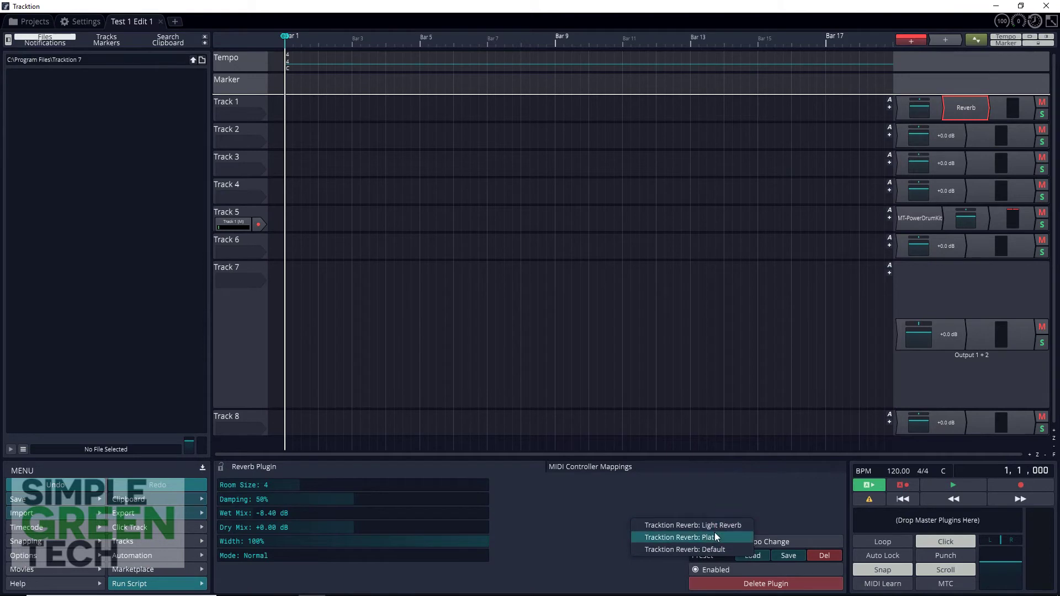
pyautogui.click(715, 530)
pyautogui.click(743, 554)
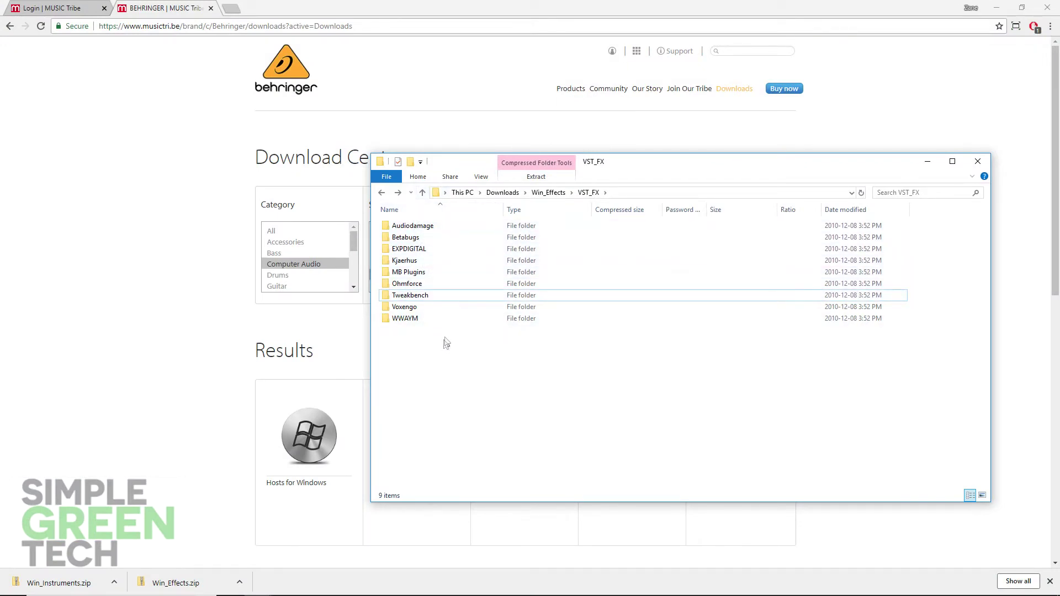
pyautogui.click(382, 192)
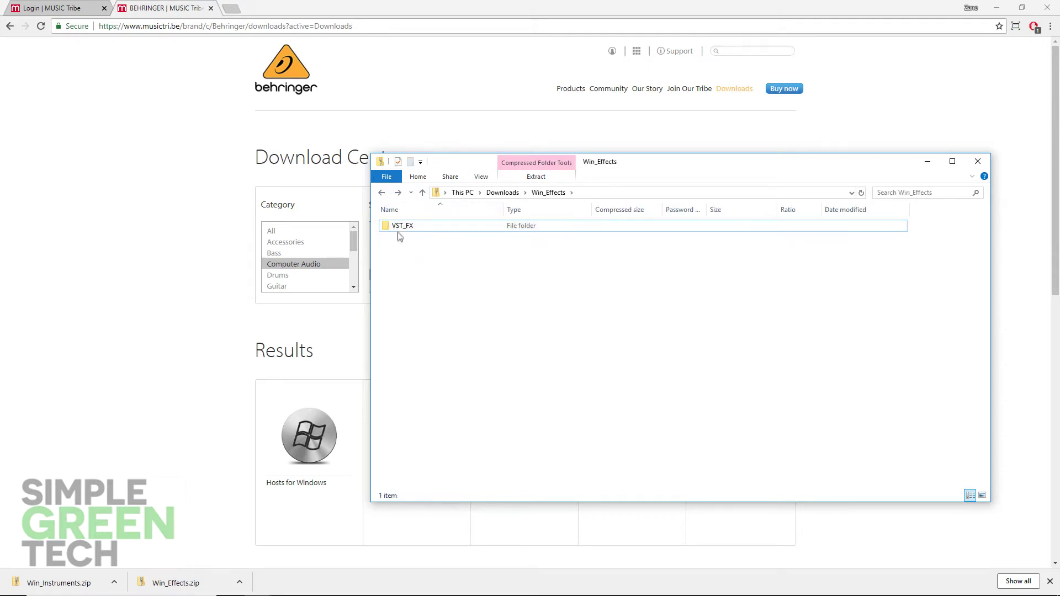
pyautogui.doubleClick(403, 226)
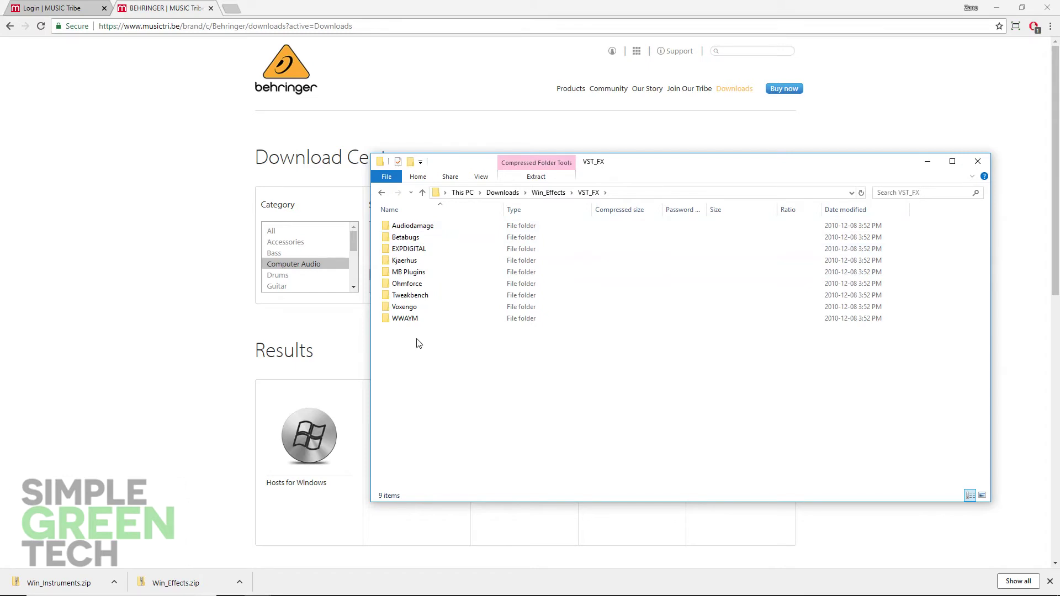
pyautogui.doubleClick(404, 307)
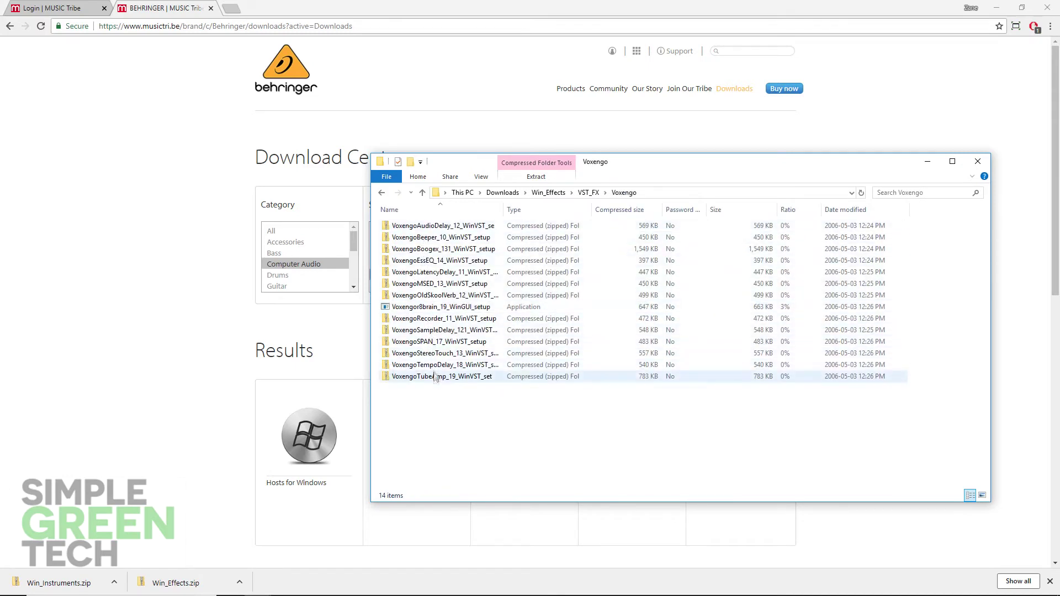
pyautogui.click(381, 192)
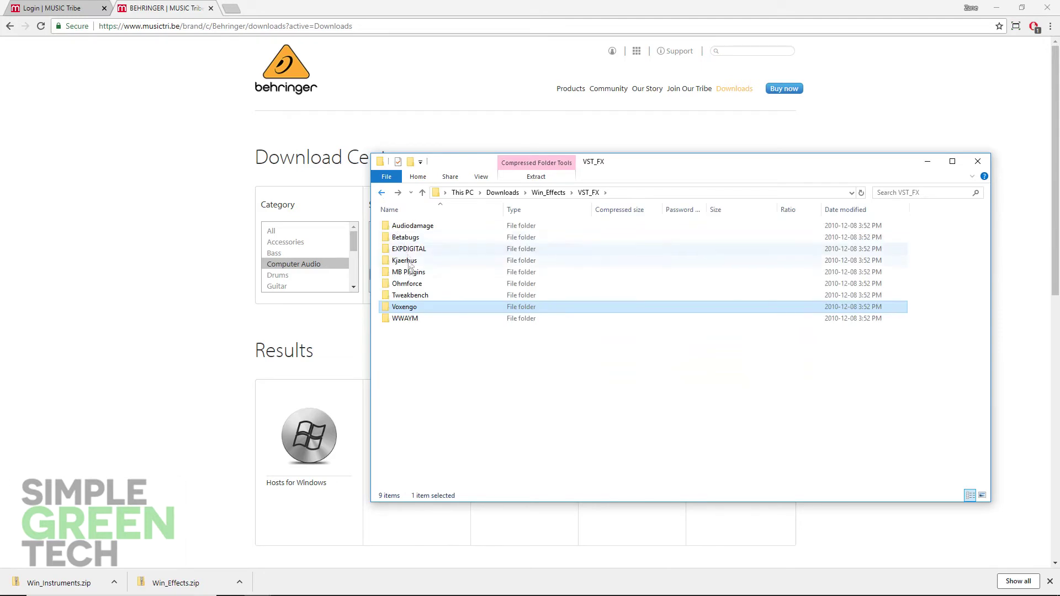
pyautogui.doubleClick(406, 296)
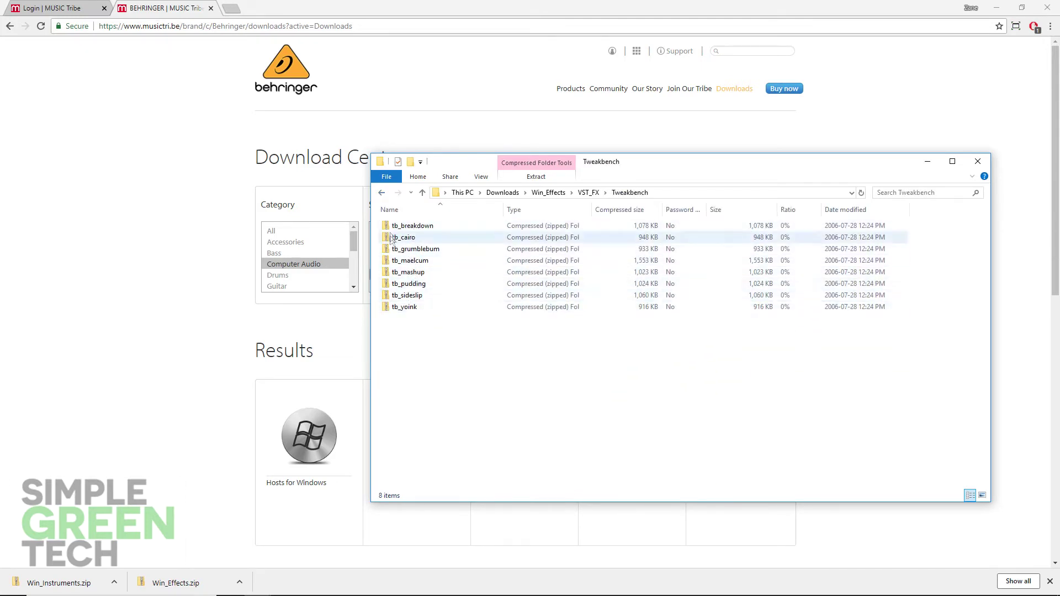
pyautogui.click(381, 193)
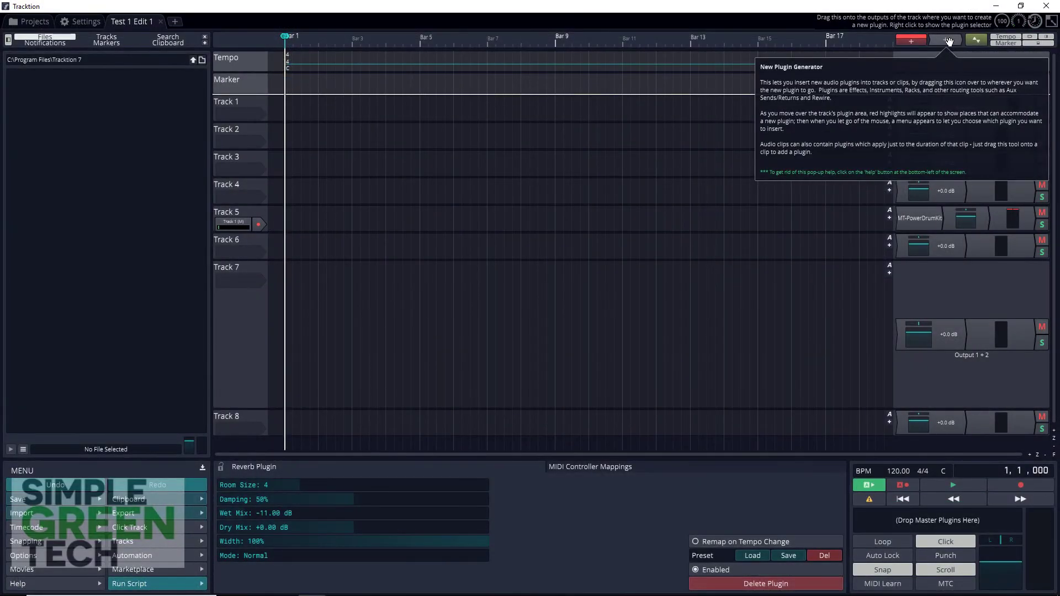
# Add a Compressor after Reverb on Track 1 with about 1.85:1 ratio and longer attack.
pyautogui.rightClick(949, 41)
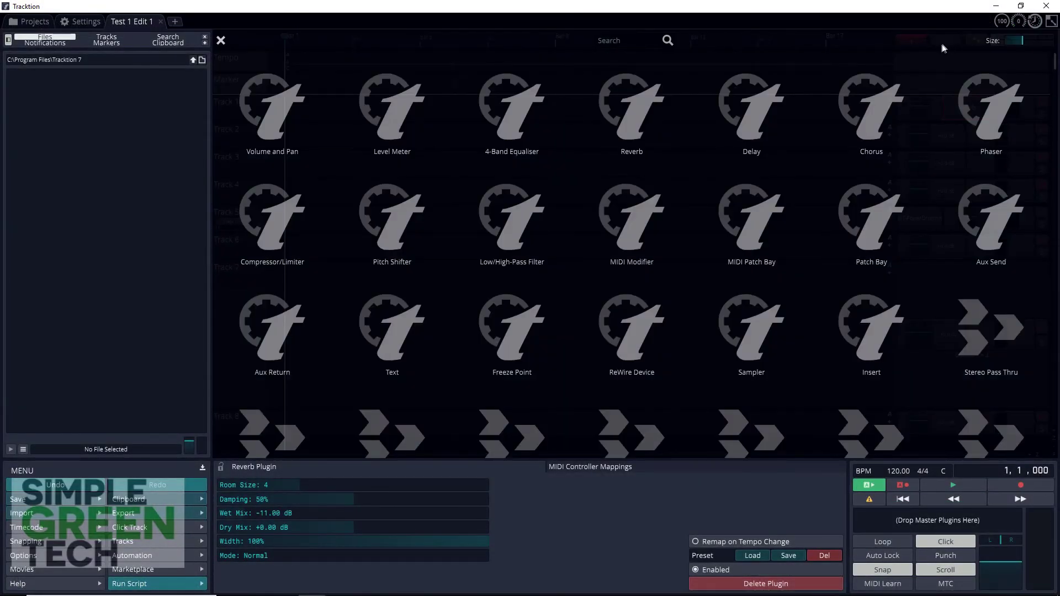
pyautogui.press('Escape')
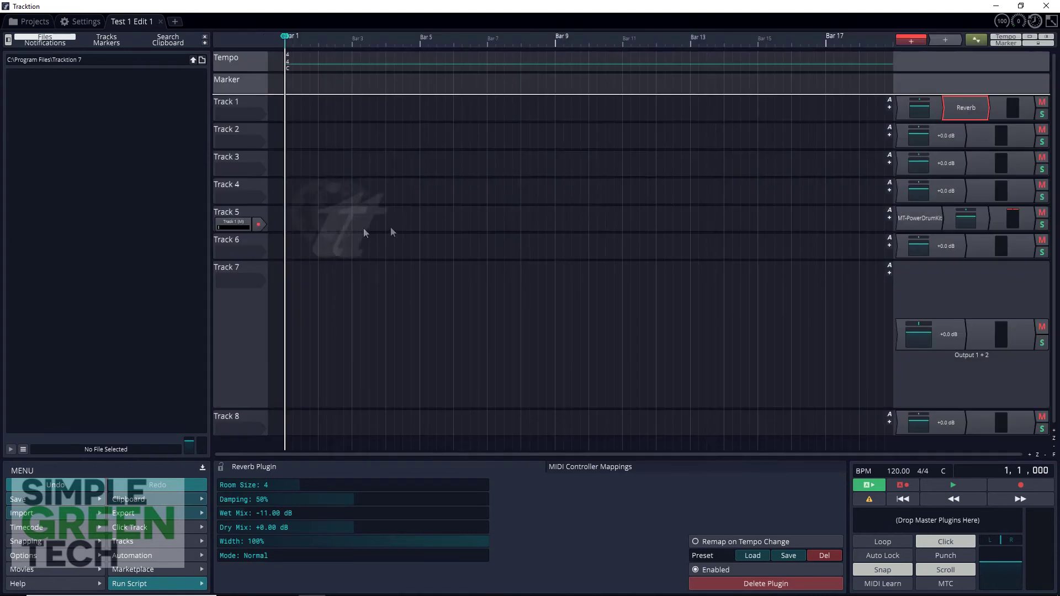
pyautogui.click(986, 108)
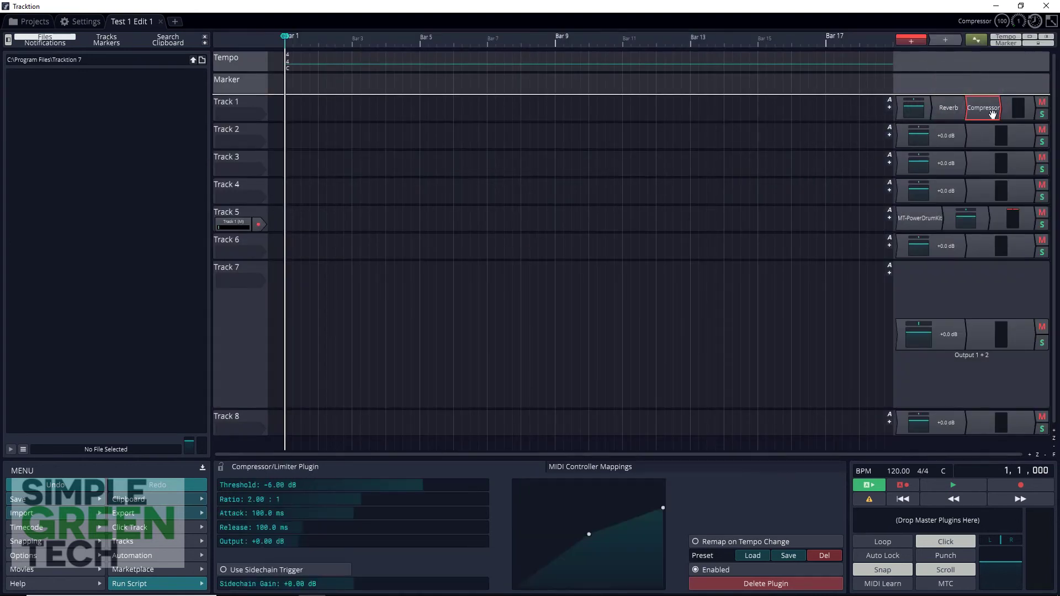
pyautogui.moveTo(662, 507); pyautogui.dragTo(668, 508)
pyautogui.moveTo(353, 520); pyautogui.dragTo(474, 519)
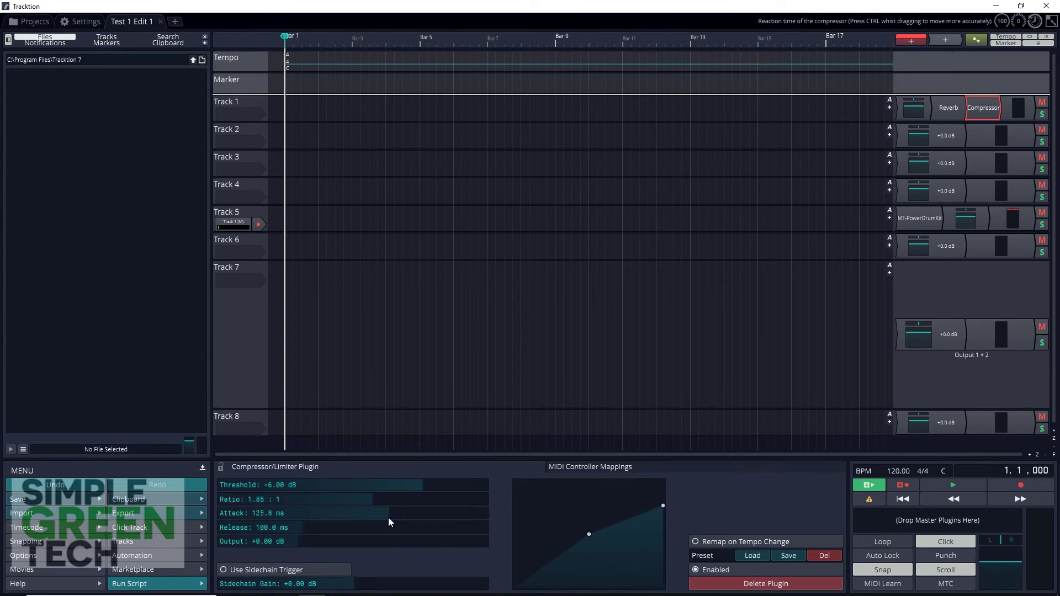
# Try the compressor's presets: Drums, then a harder one, then a gentler one.
pyautogui.click(753, 556)
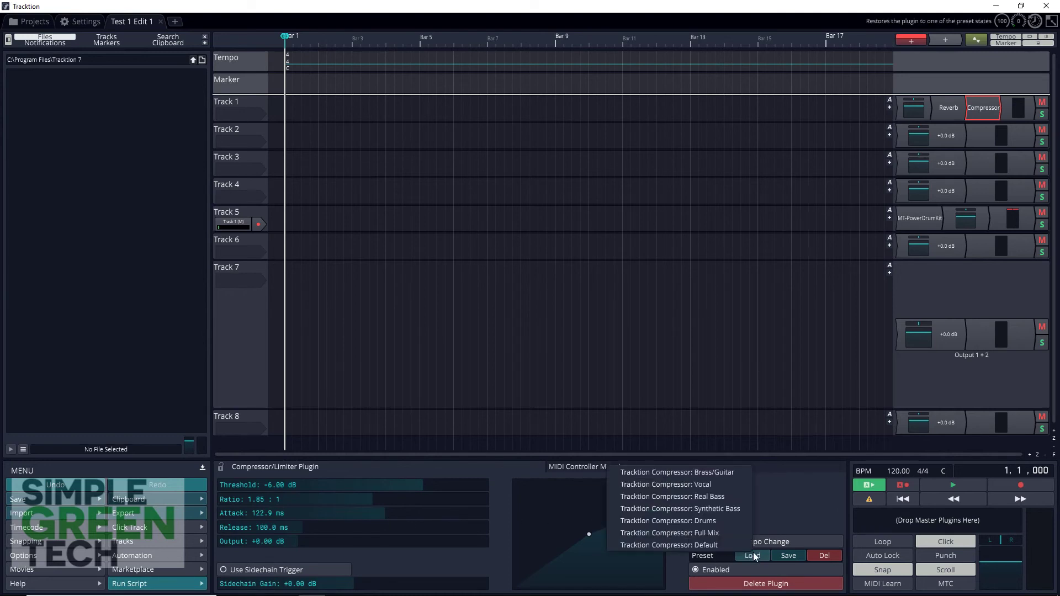
pyautogui.click(728, 520)
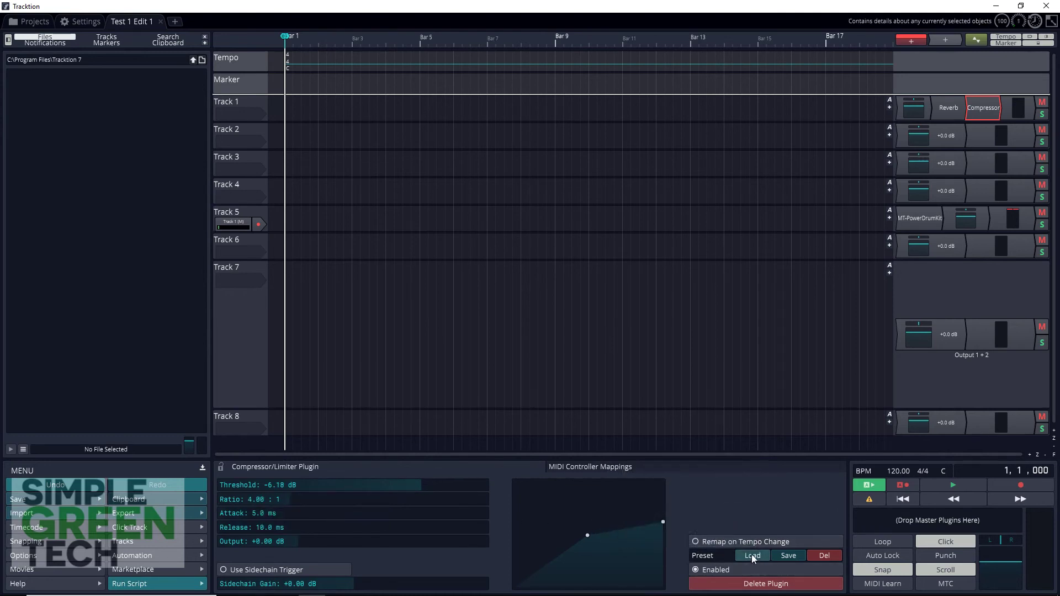
pyautogui.click(753, 557)
pyautogui.click(720, 511)
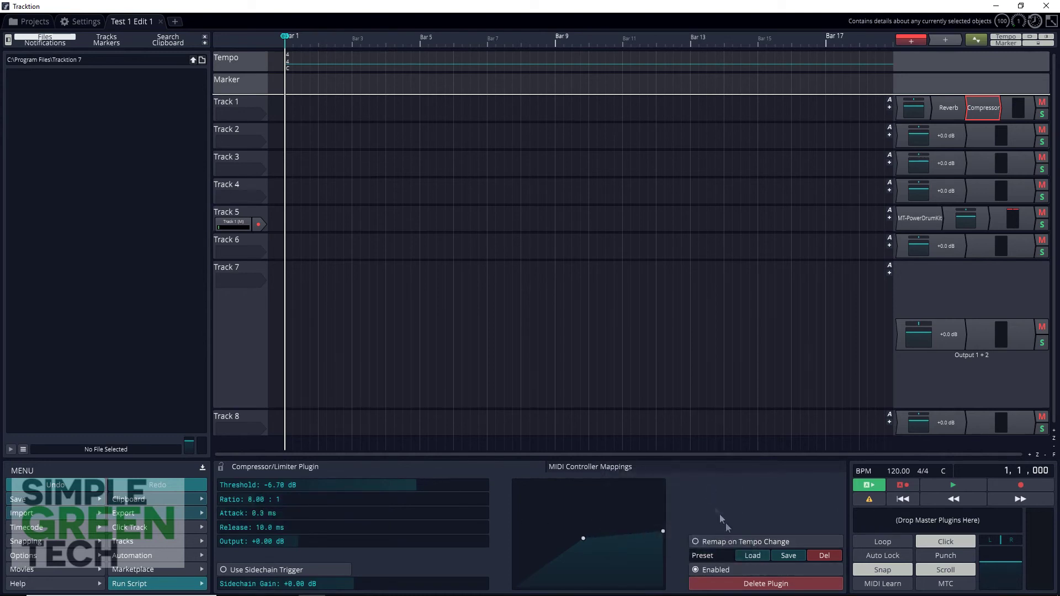
pyautogui.click(751, 558)
pyautogui.click(710, 547)
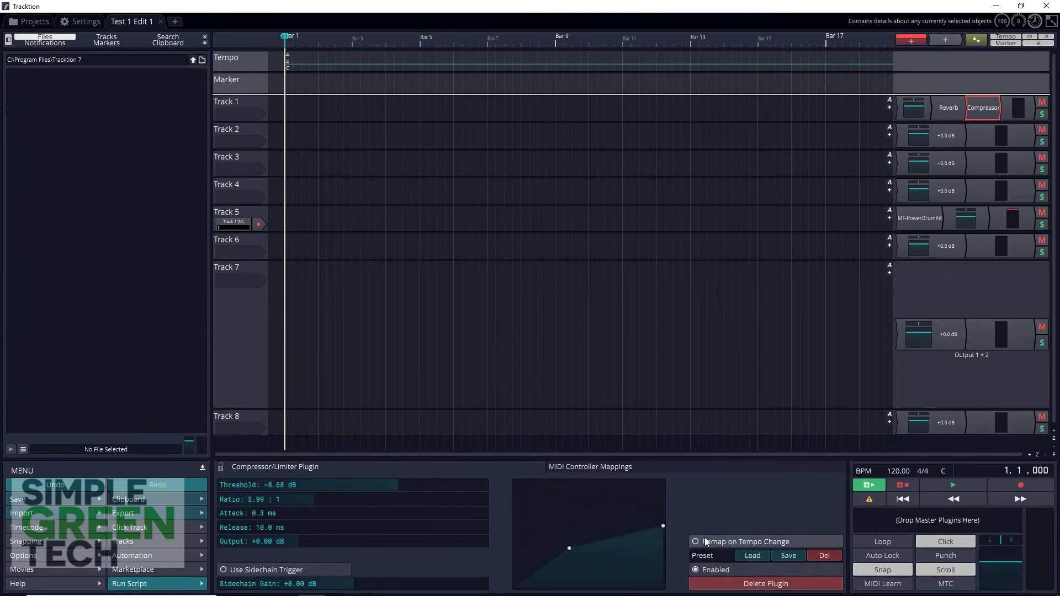